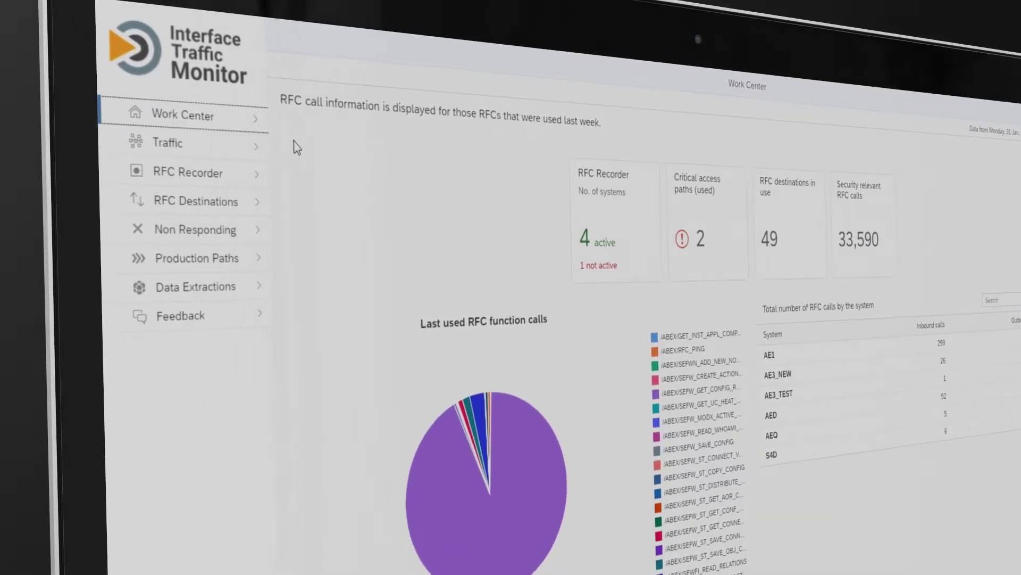
click(225, 157)
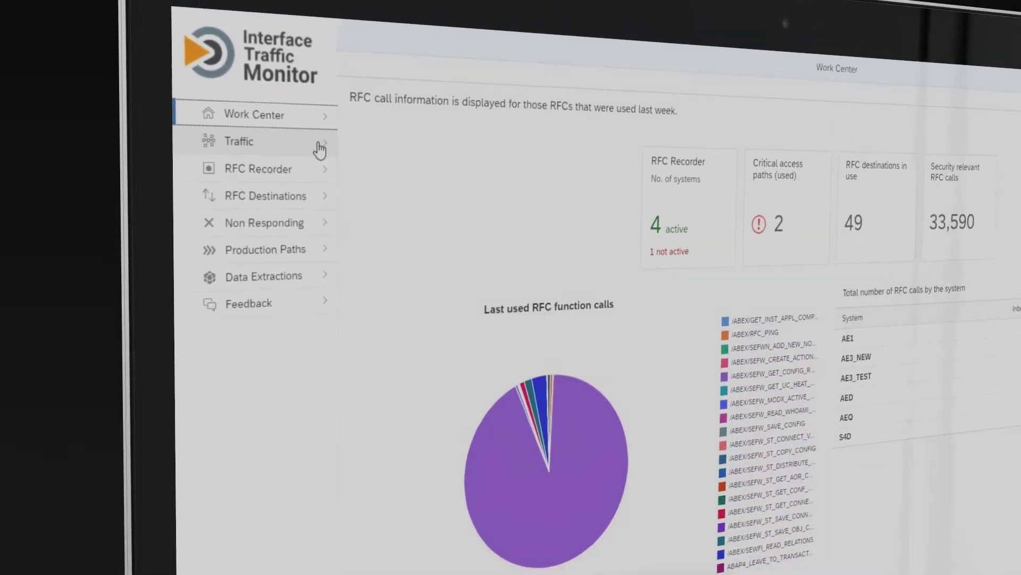
Open the Traffic page to show the landscape-grouped RFC system connection map
click(337, 143)
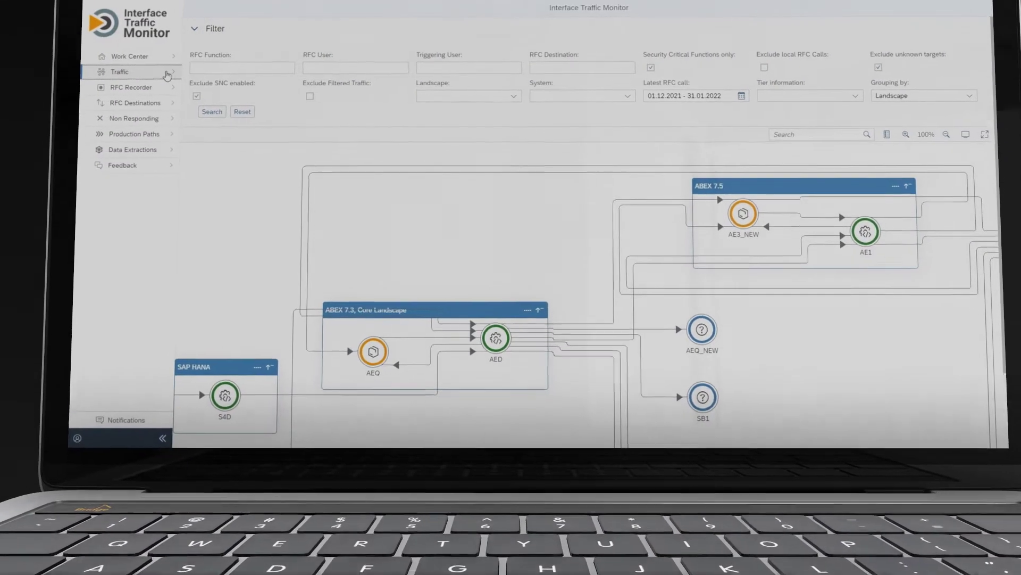